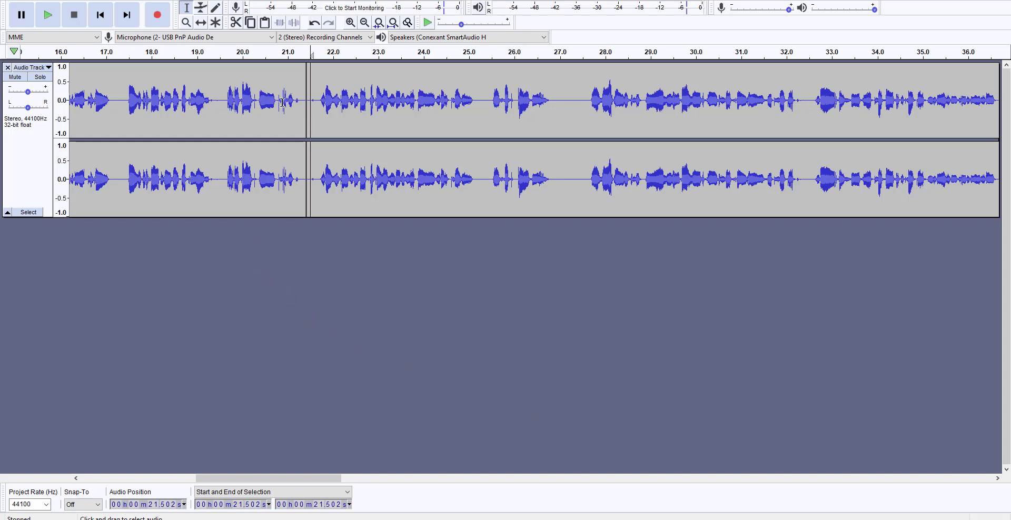
# Step: Play the track from about 21.5 seconds, and replay only the passage from about 22.8 to 25.2 seconds
pyautogui.click(312, 78)
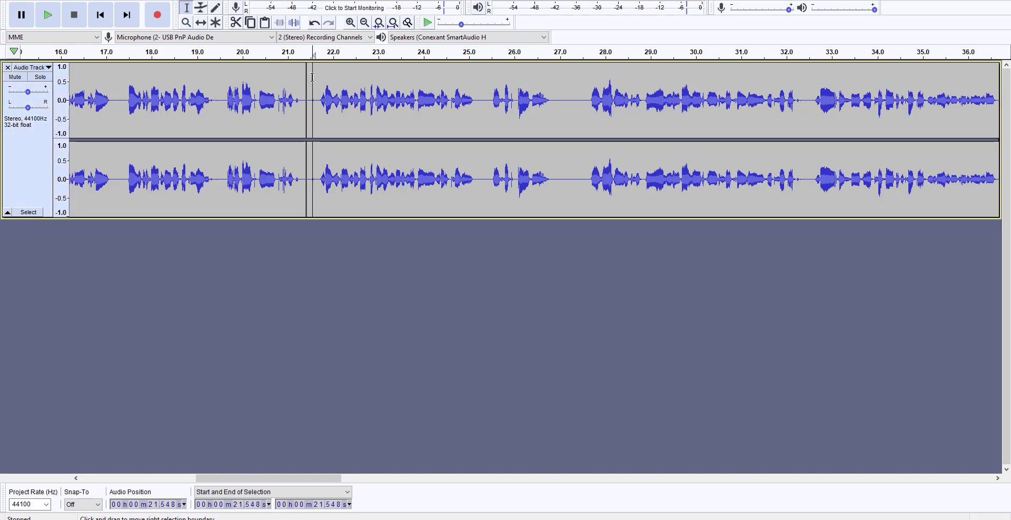
pyautogui.click(48, 16)
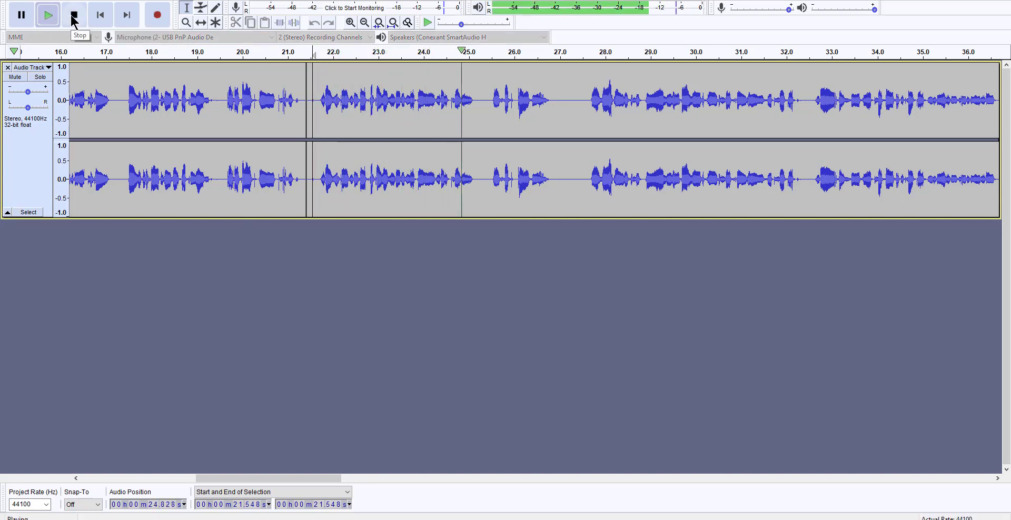
pyautogui.click(73, 17)
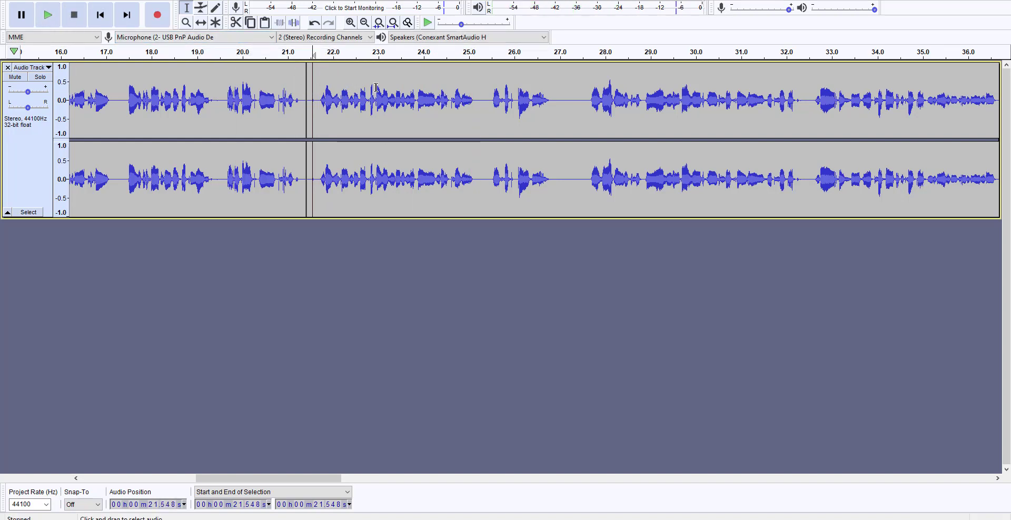
pyautogui.moveTo(372, 87); pyautogui.dragTo(477, 90)
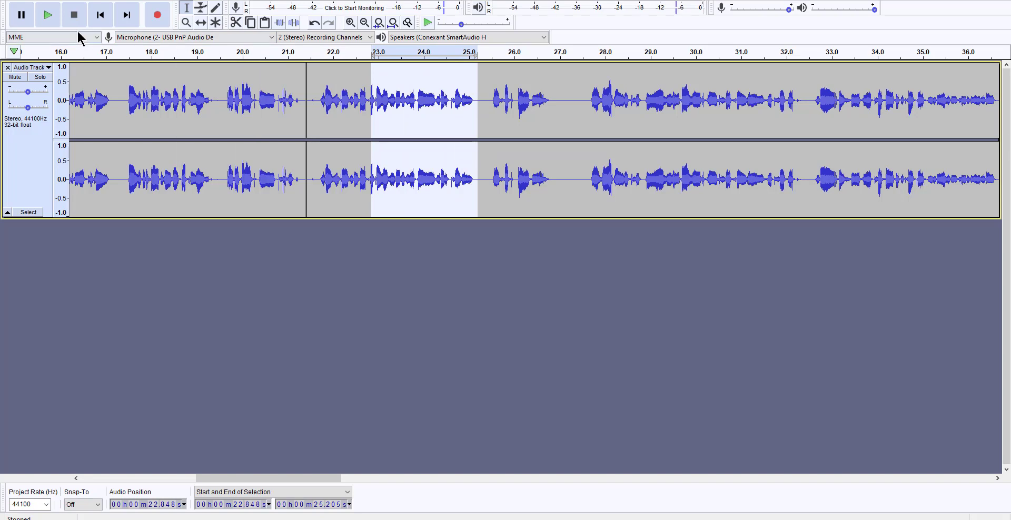
pyautogui.click(46, 16)
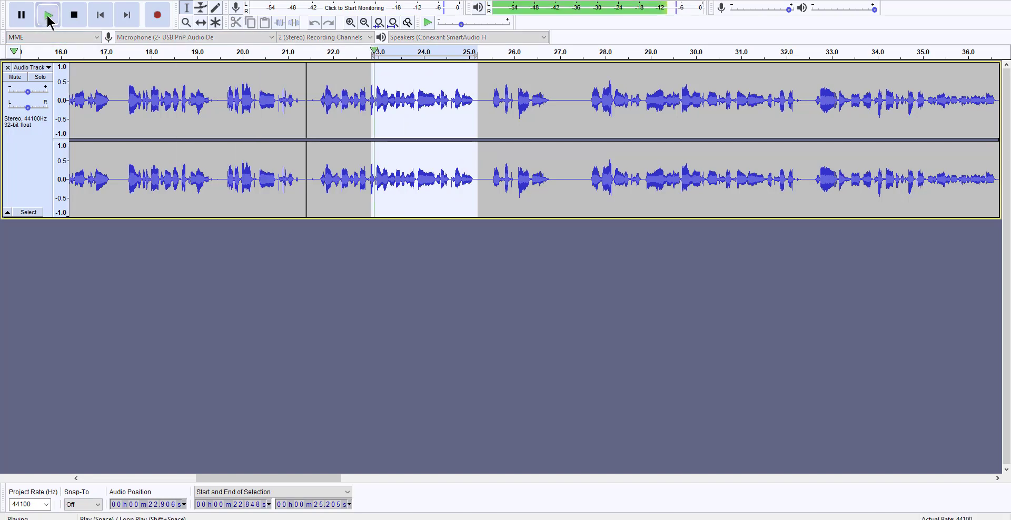
pyautogui.click(75, 16)
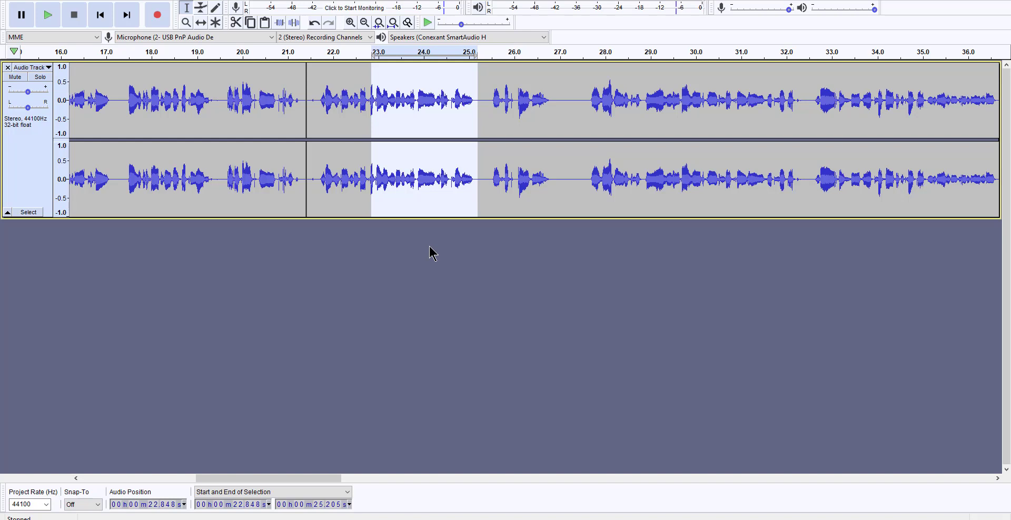
# Step: Select the sentence from about 21.7 to 25.3 seconds and record a short trial take onto the end of the track
pyautogui.click(312, 87)
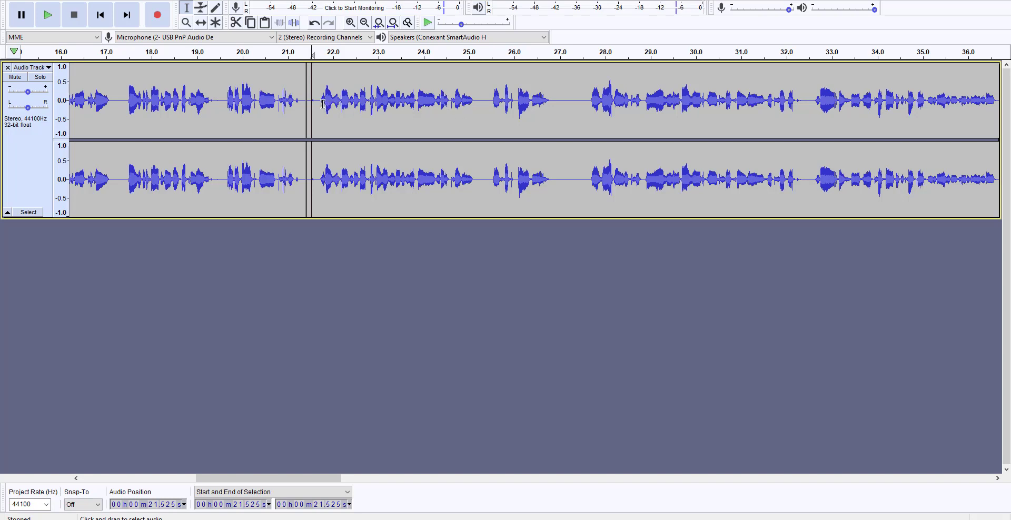
pyautogui.moveTo(317, 102); pyautogui.dragTo(480, 112)
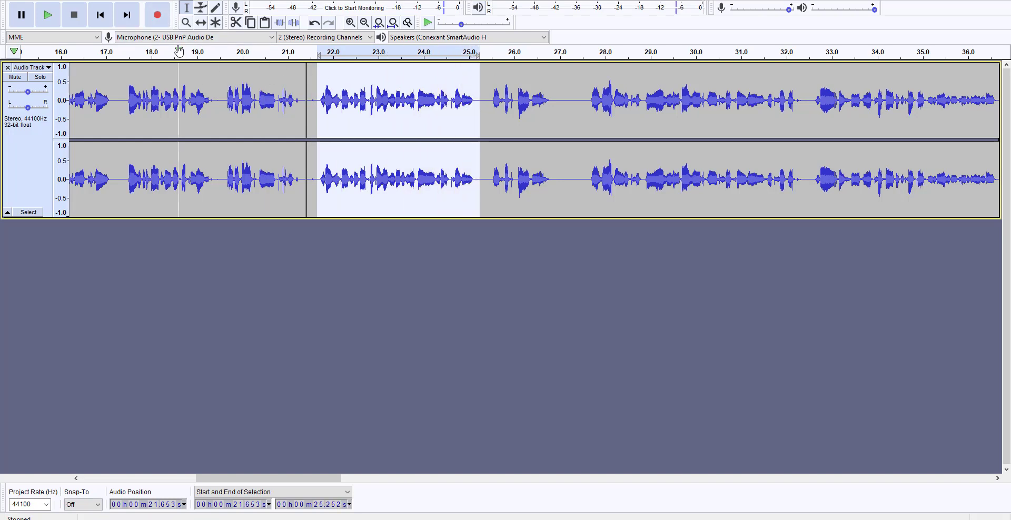
pyautogui.click(160, 18)
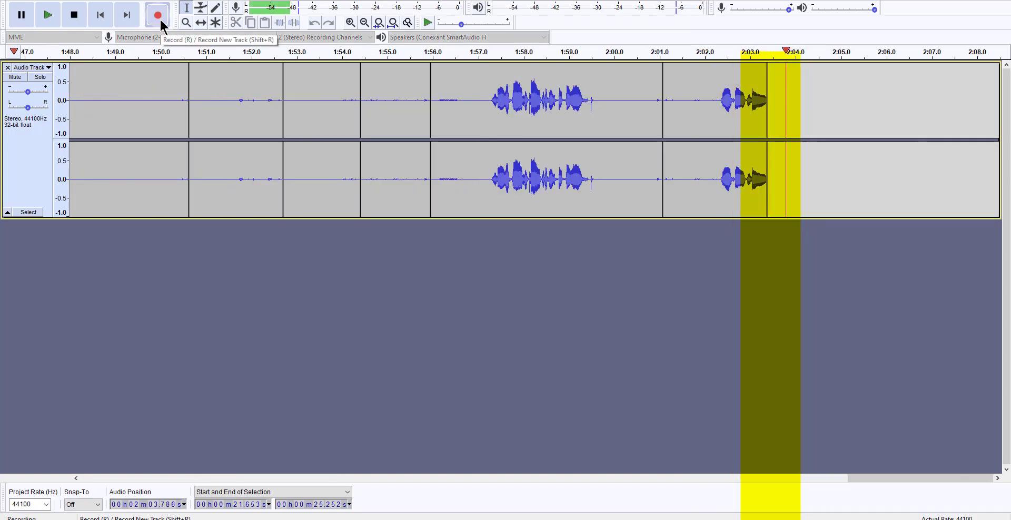
pyautogui.click(81, 14)
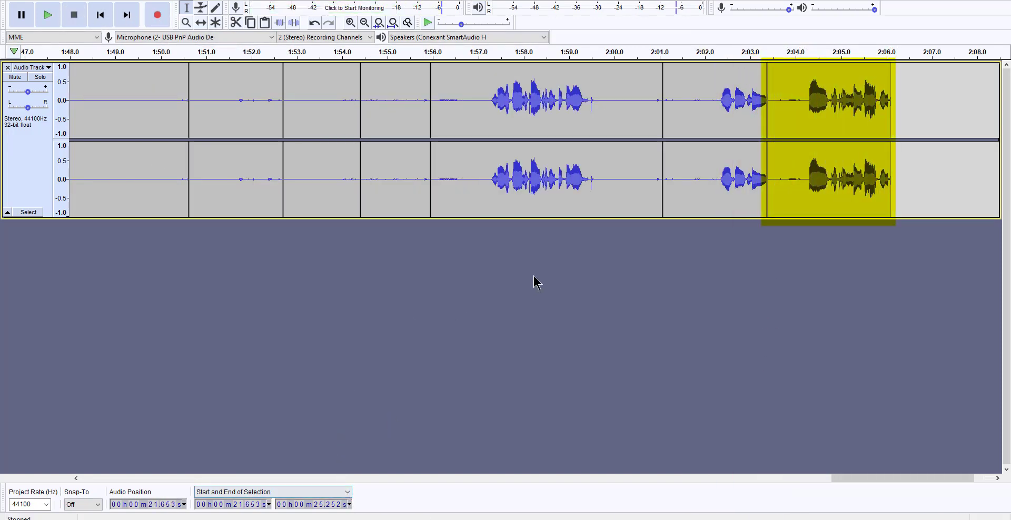
# Step: Delete the trial recordings at the end of the track, from about 1:56.5 to 2:06.3
pyautogui.moveTo(454, 122); pyautogui.dragTo(890, 144)
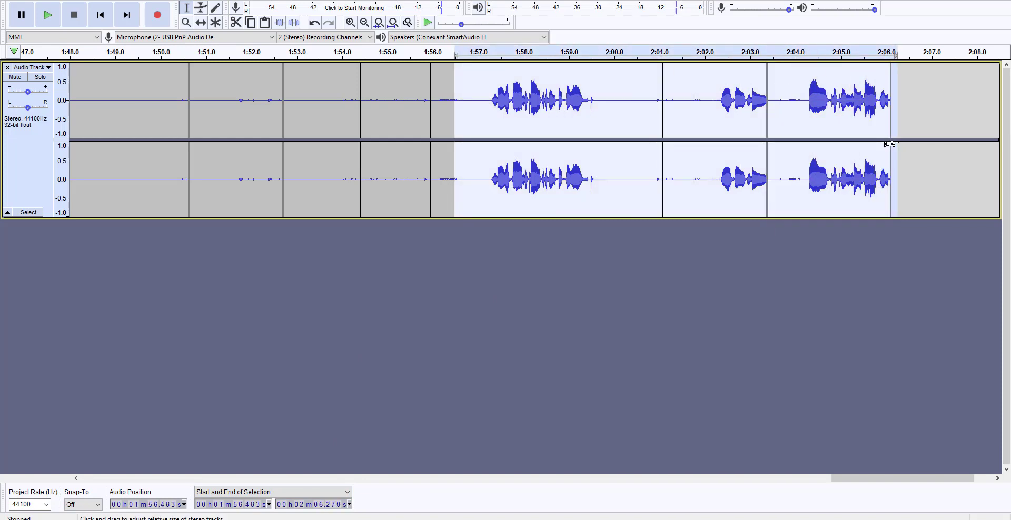
pyautogui.press('Delete')
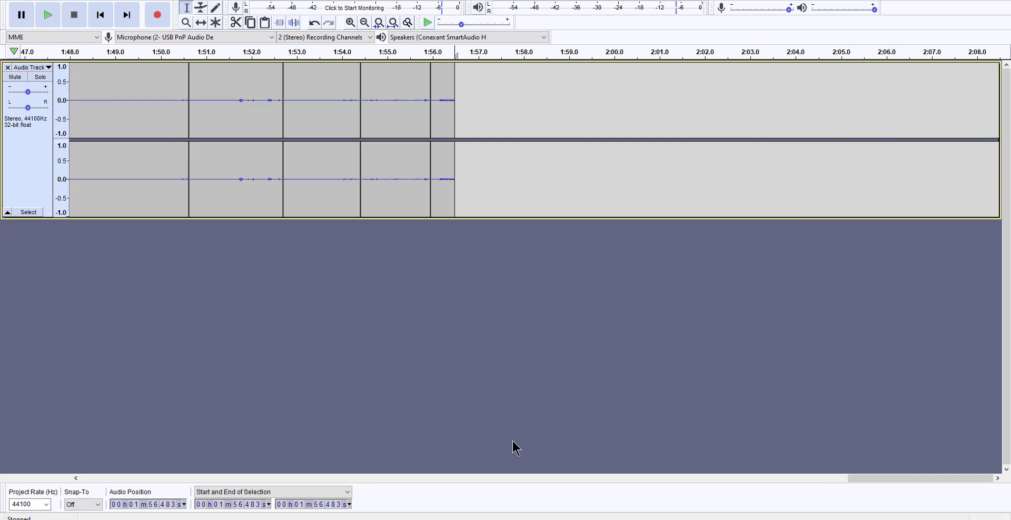
# Step: Select the sentence from about 21.7 to 25.3 seconds and play it back
pyautogui.moveTo(861, 478); pyautogui.dragTo(211, 447)
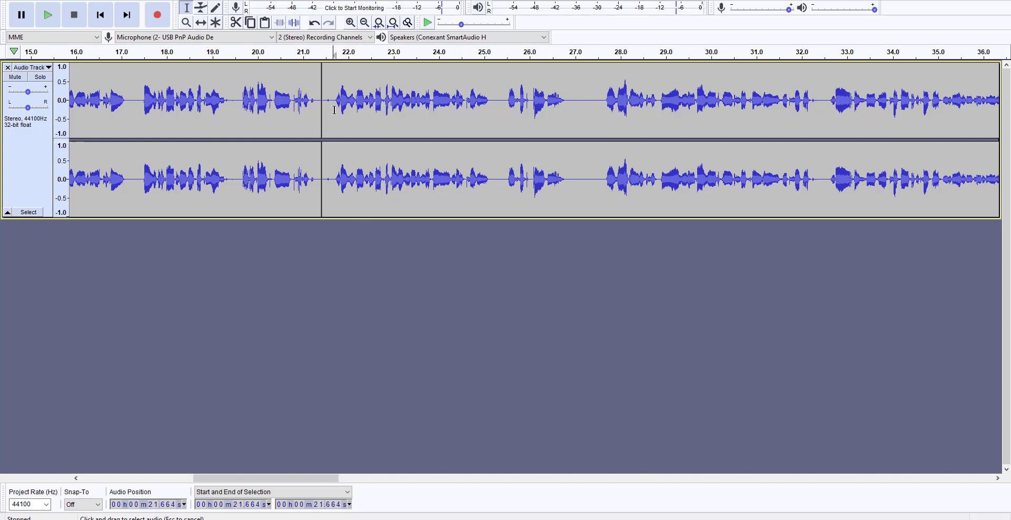
pyautogui.moveTo(334, 112); pyautogui.dragTo(498, 107)
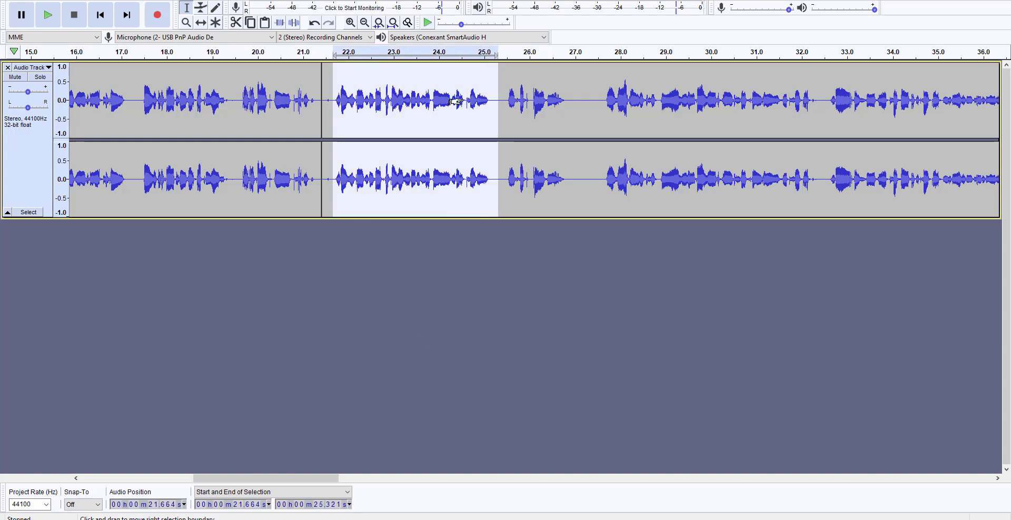
pyautogui.click(48, 16)
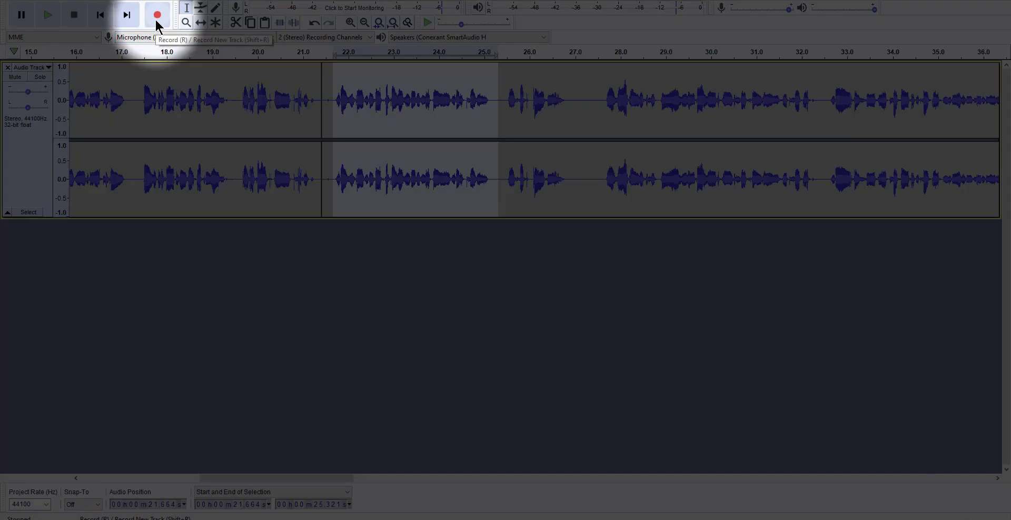
# Step: Record a replacement take at the end of the track and cut its spoken part, from about 1:57.5 to 2:02.0
pyautogui.click(157, 16)
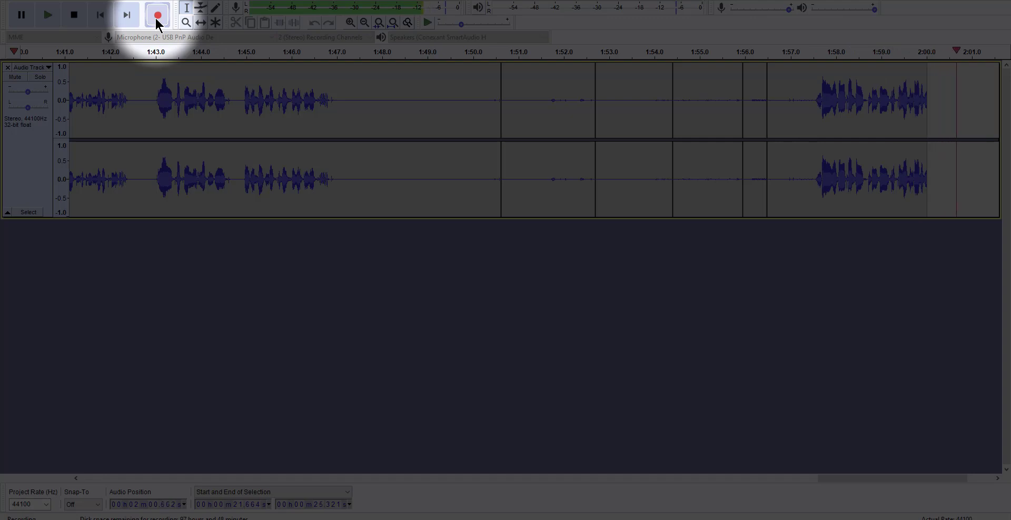
pyautogui.click(79, 16)
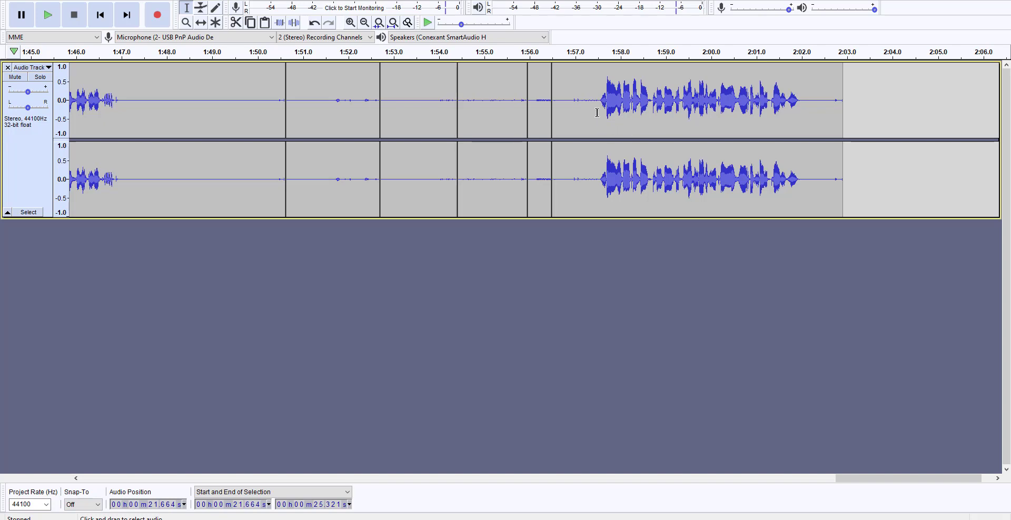
pyautogui.moveTo(597, 112); pyautogui.dragTo(804, 137)
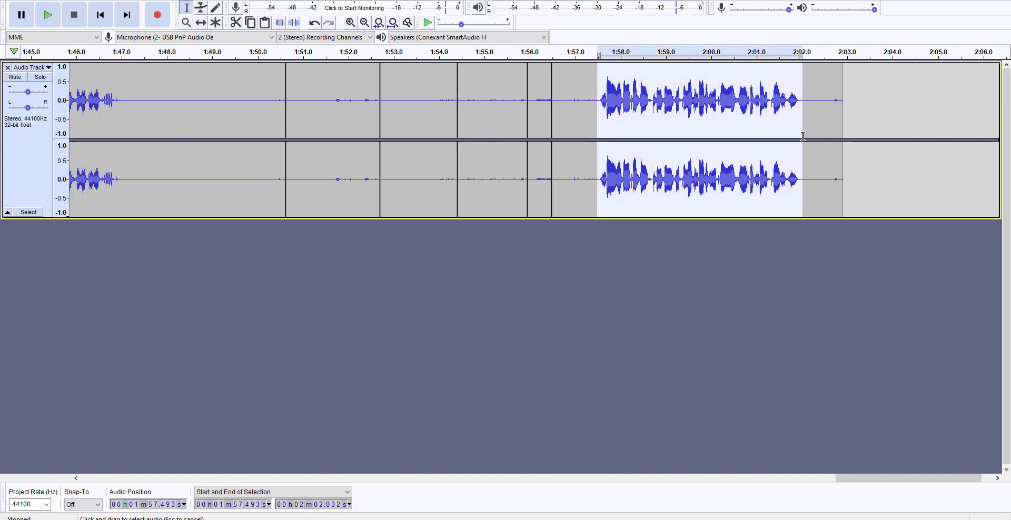
pyautogui.click(30, 0)
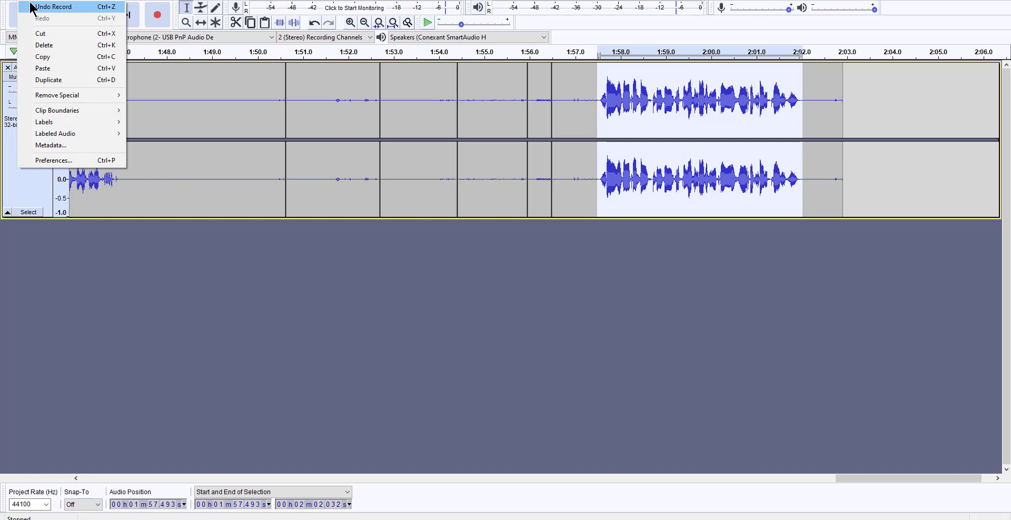
pyautogui.click(40, 34)
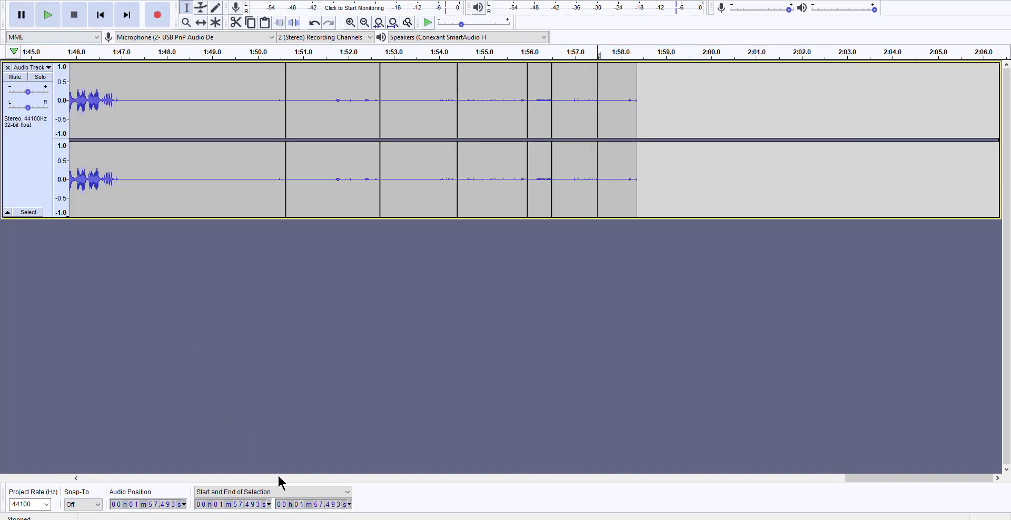
# Step: Paste the cut replacement take just before the original sentence, at about 21.6 seconds
pyautogui.moveTo(921, 478); pyautogui.dragTo(249, 472)
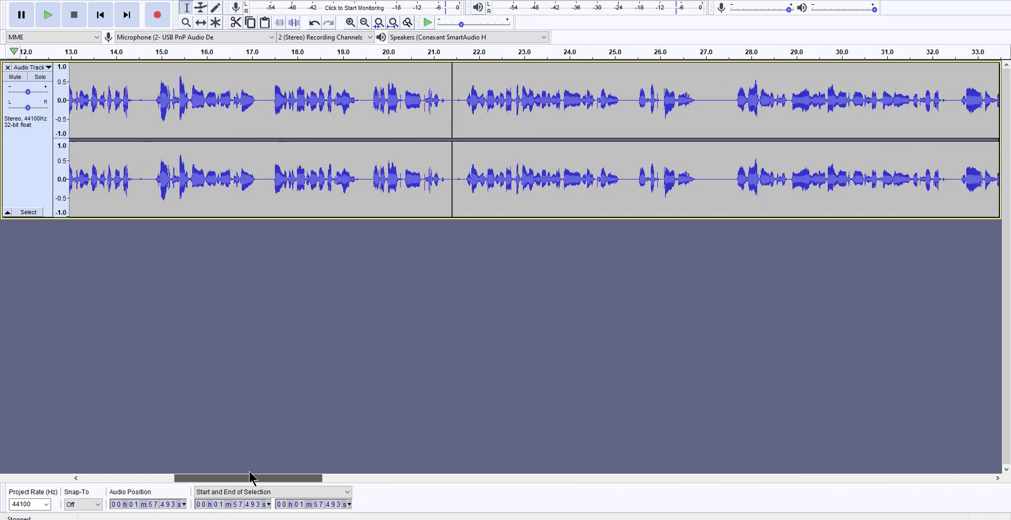
pyautogui.click(476, 129)
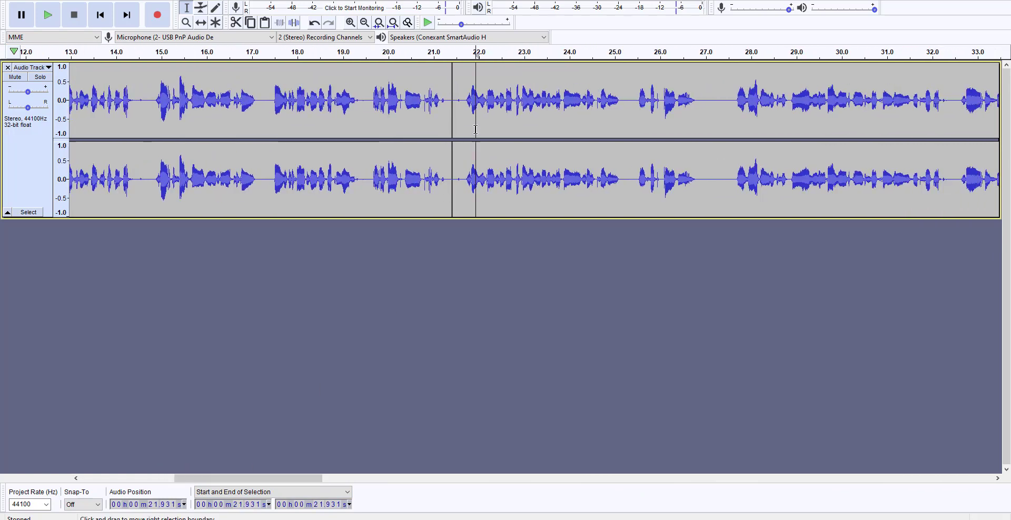
pyautogui.click(460, 107)
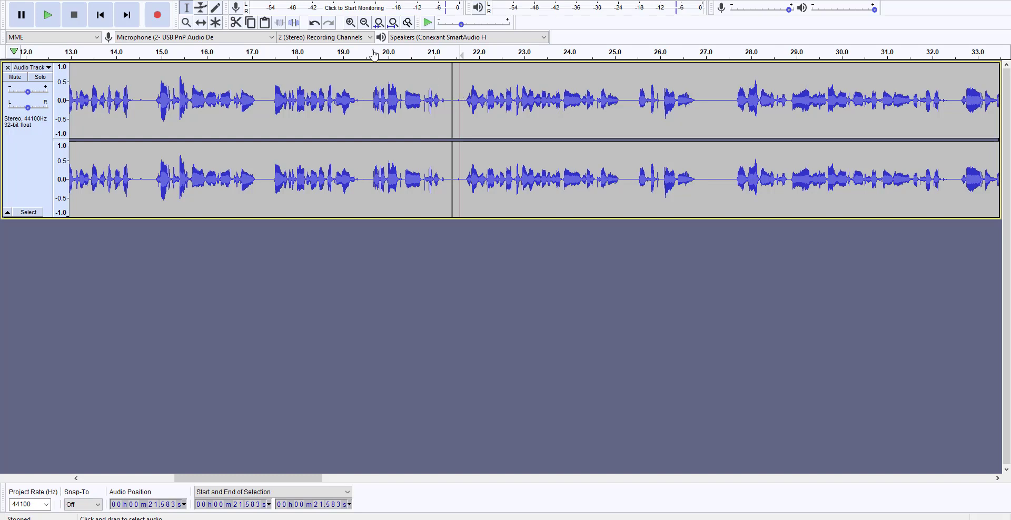
pyautogui.click(33, 1)
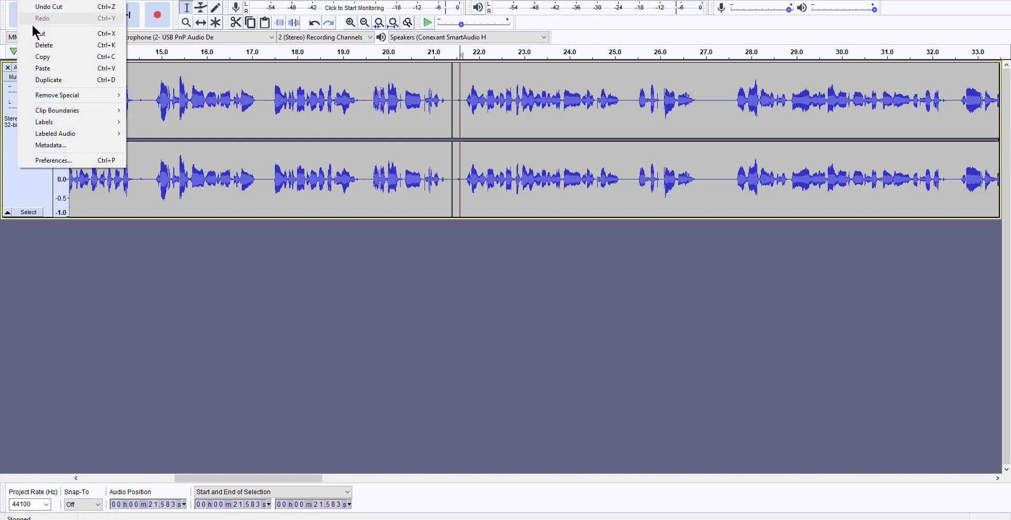
pyautogui.click(39, 68)
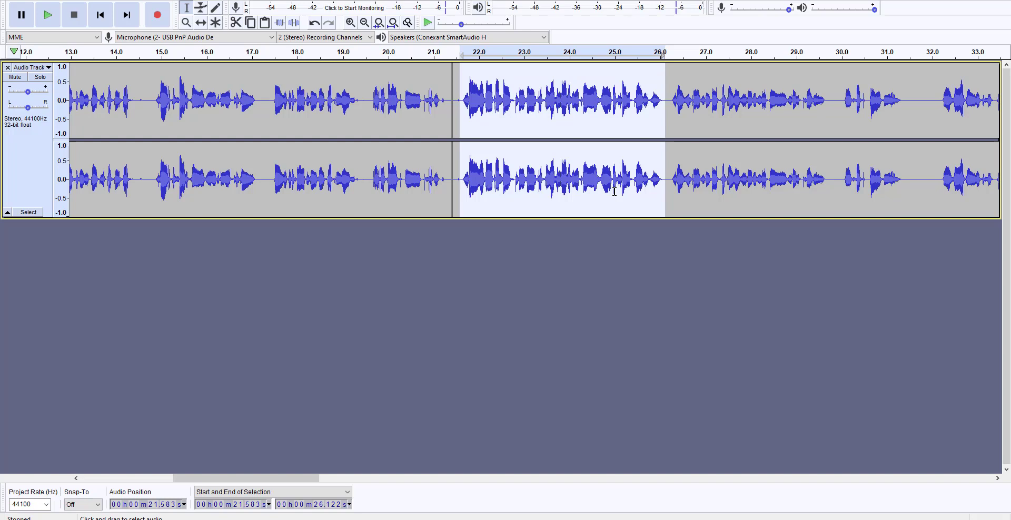
# Step: Delete the original sentence following the pasted take, from about 26.2 to 29.8 seconds
pyautogui.click(697, 97)
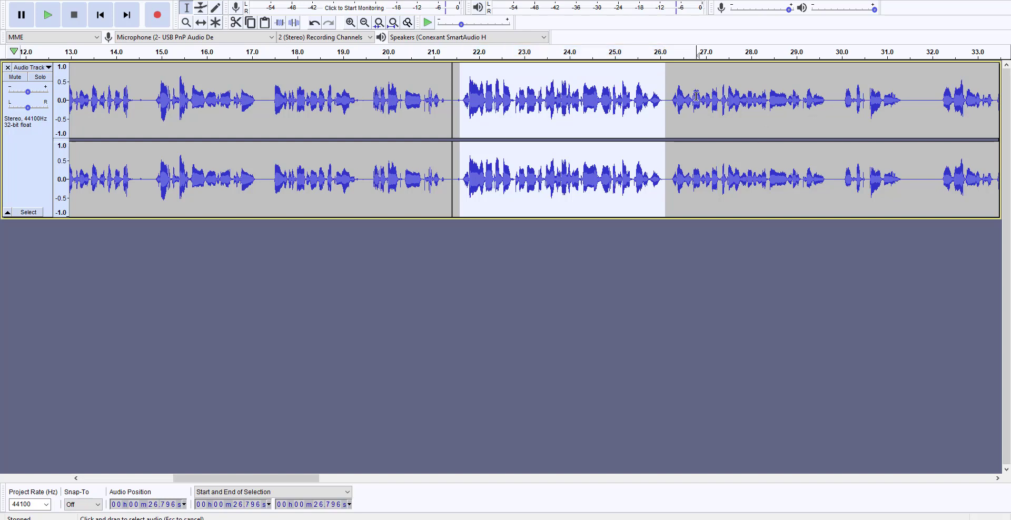
pyautogui.moveTo(669, 95); pyautogui.dragTo(832, 96)
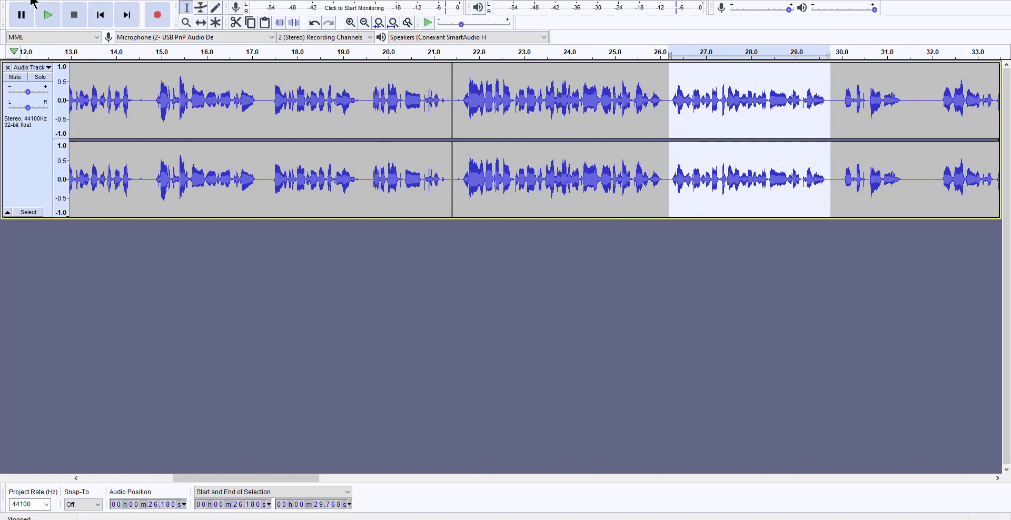
pyautogui.press('Delete')
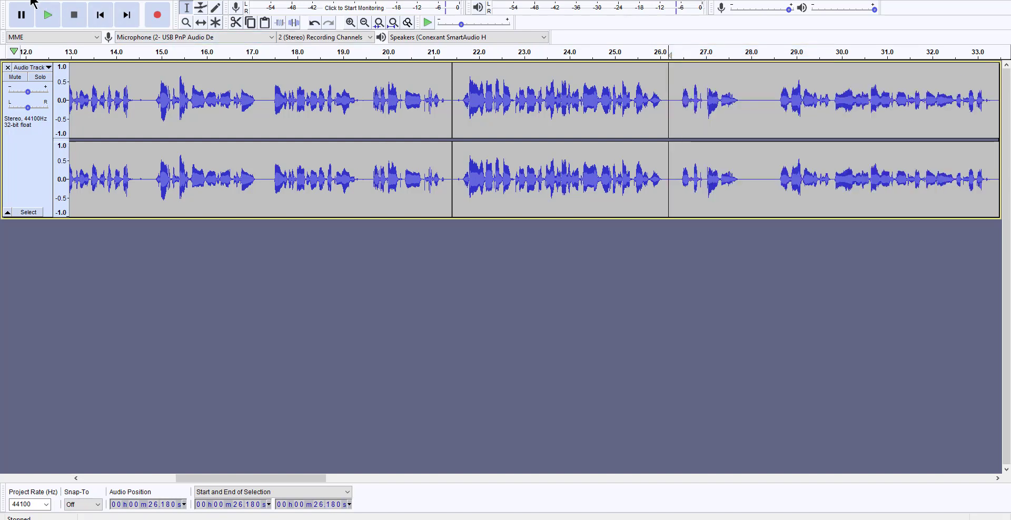
# Step: Play the edited track from about 21.6 seconds to check the transition through the replaced sentence
pyautogui.click(459, 87)
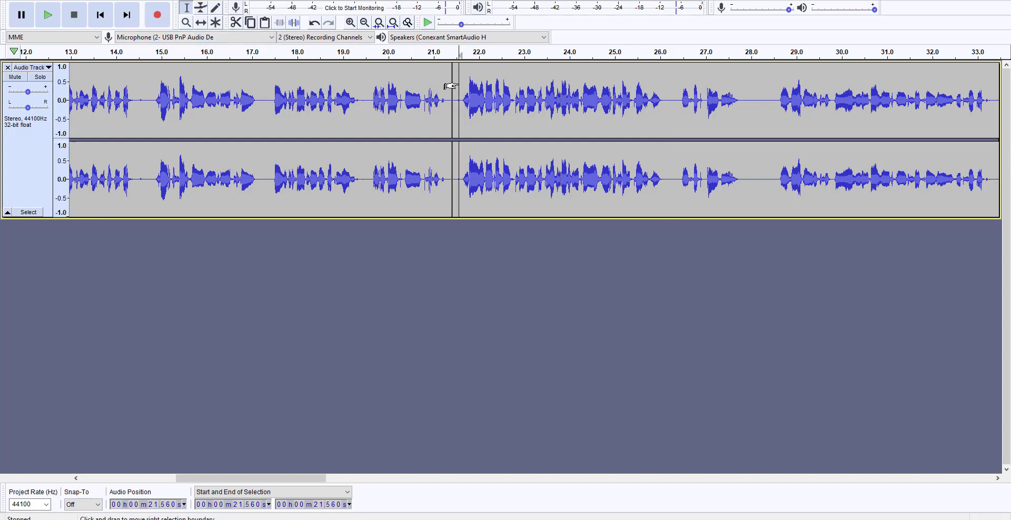
pyautogui.click(48, 15)
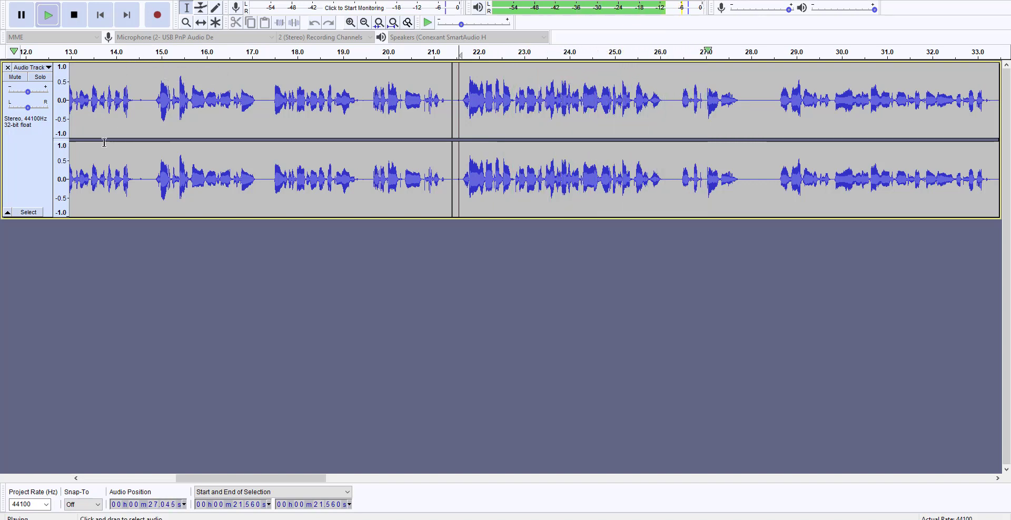
pyautogui.click(75, 21)
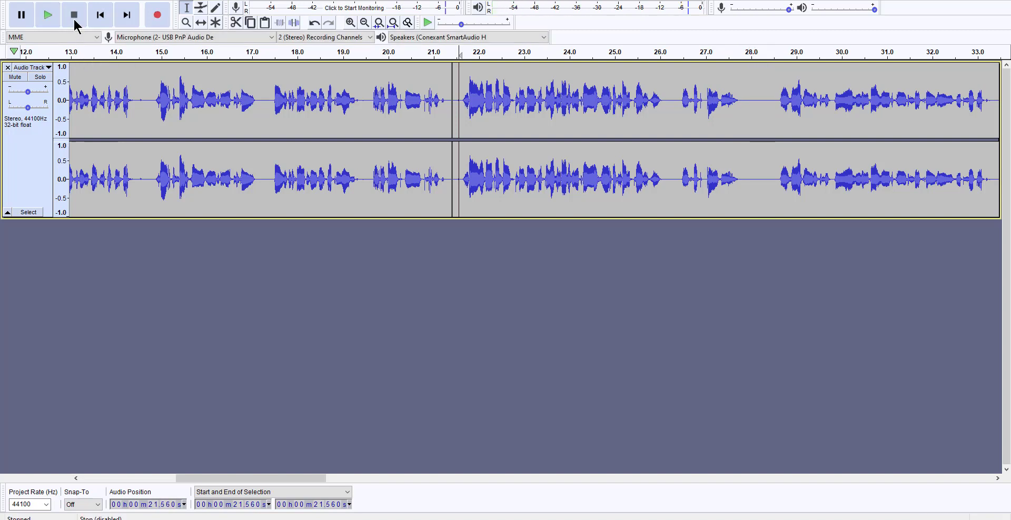